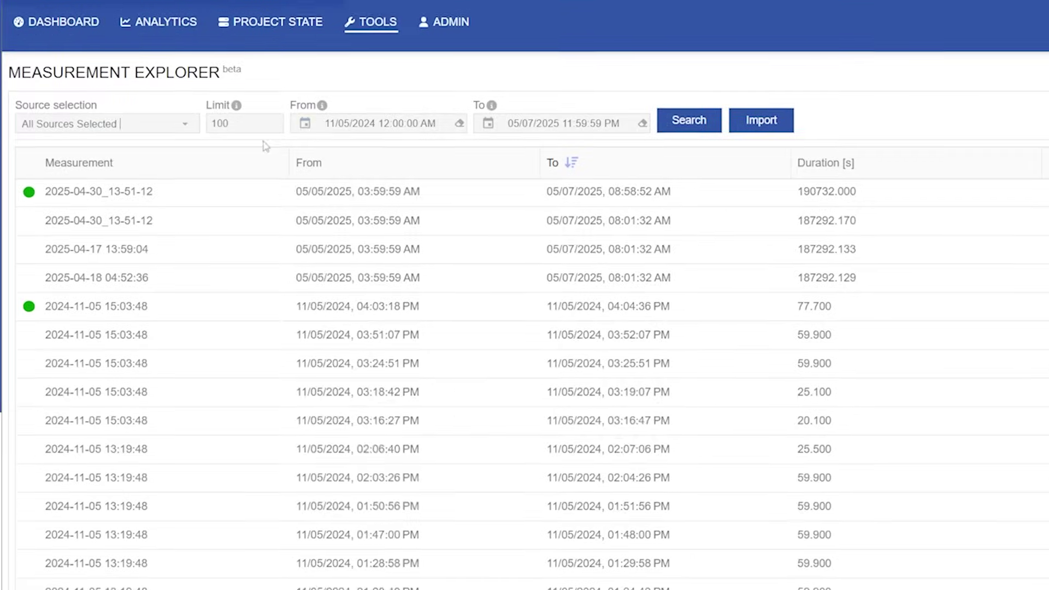
Step: Set the From date of the Measurement Explorer search range
{"action": "left_click", "coordinate": [307, 125]}
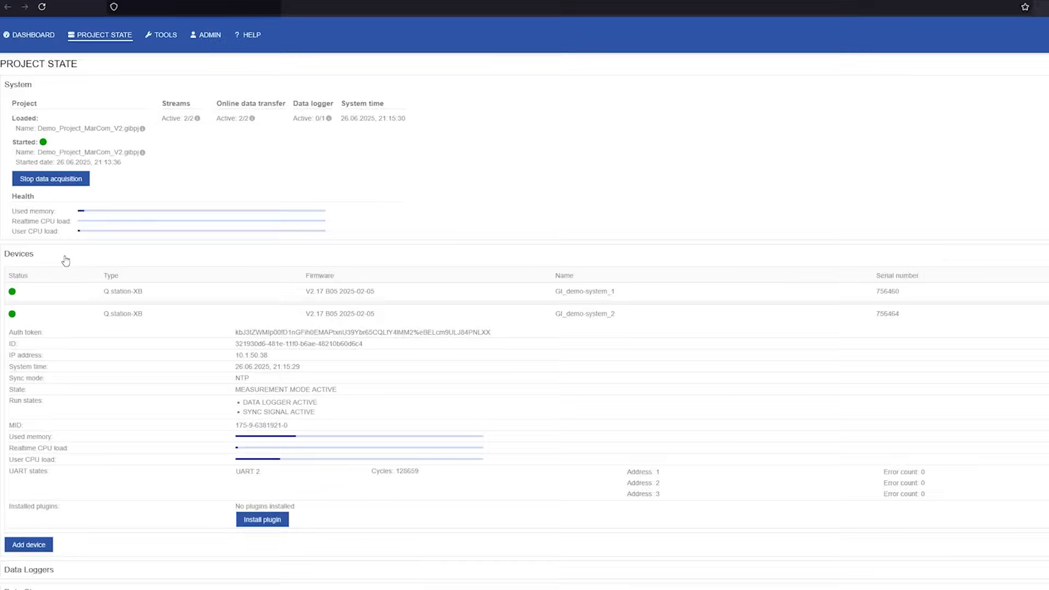
Step: Show the project's data loggers and expand the Logger1_Qstn2 details
{"action": "left_click", "coordinate": [66, 260]}
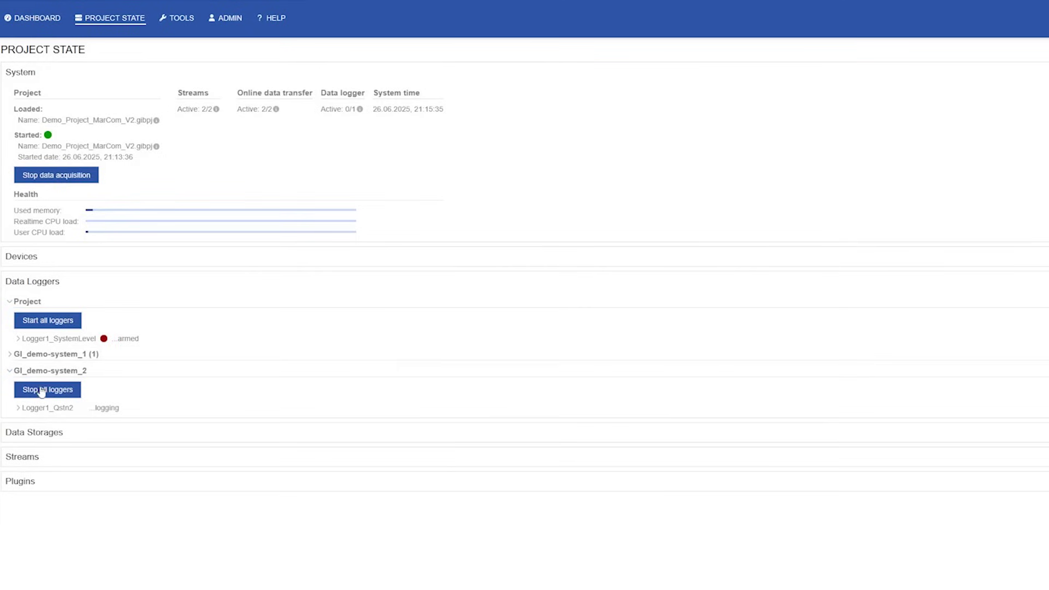
{"action": "left_click", "coordinate": [62, 403]}
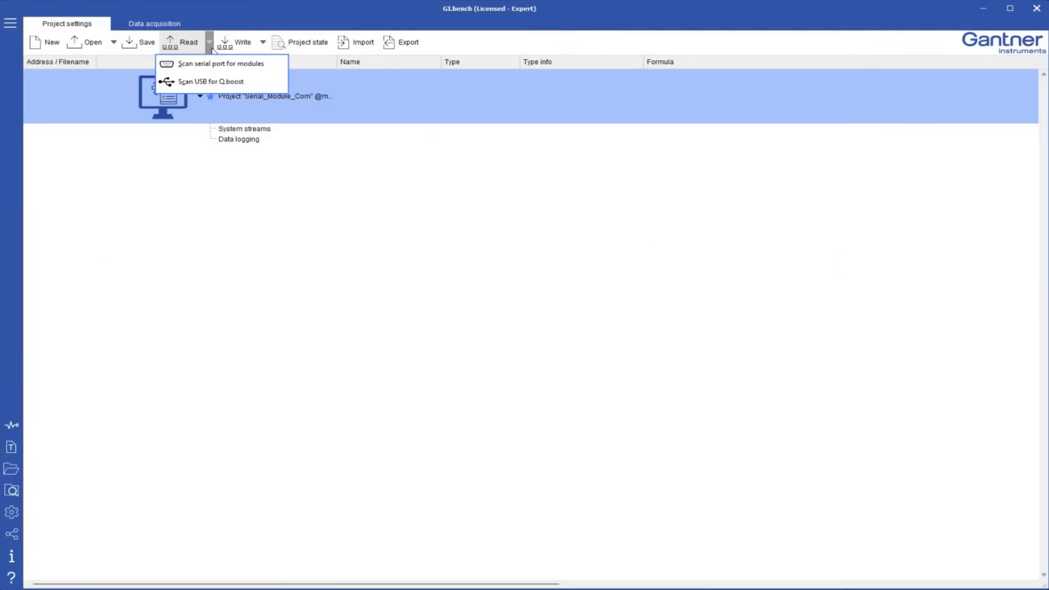
Step: Run a serial-port module scan on COM7
{"action": "left_click", "coordinate": [219, 65]}
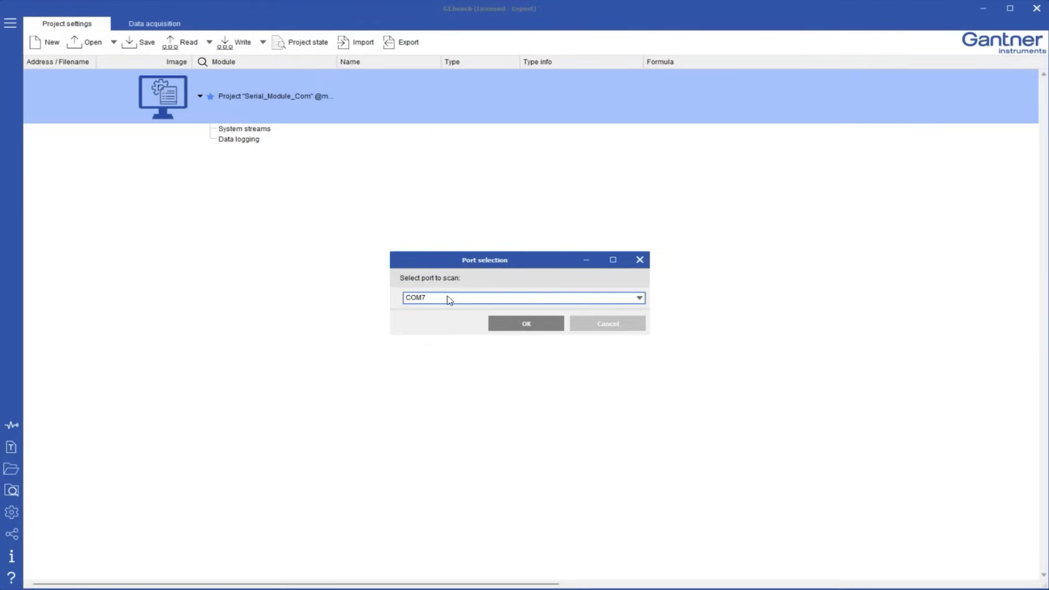
{"action": "left_click", "coordinate": [532, 326]}
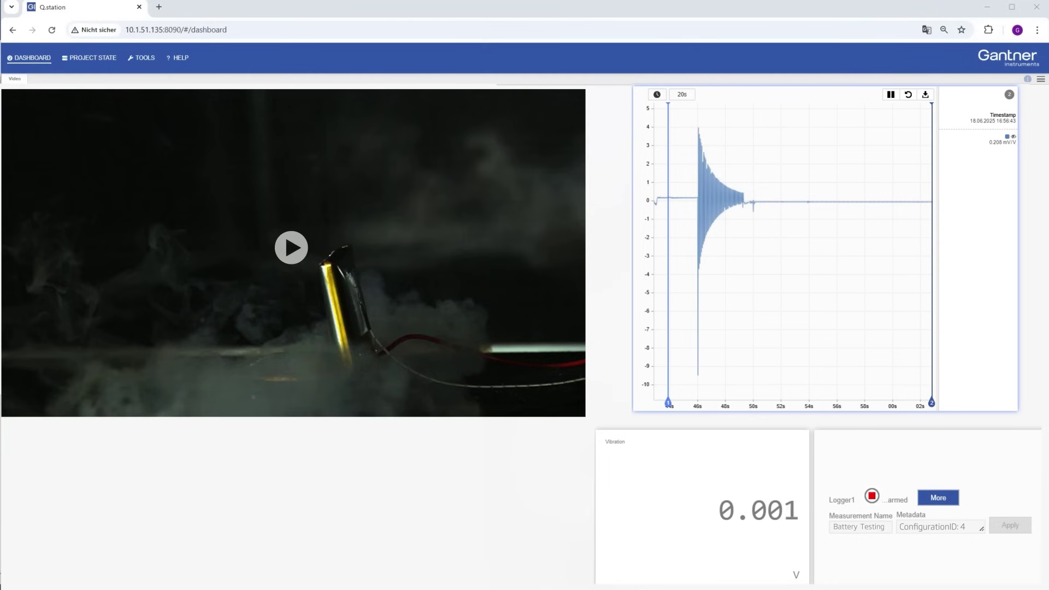
Step: Start the battery test video in the dashboard's video widget
{"action": "left_click", "coordinate": [352, 280]}
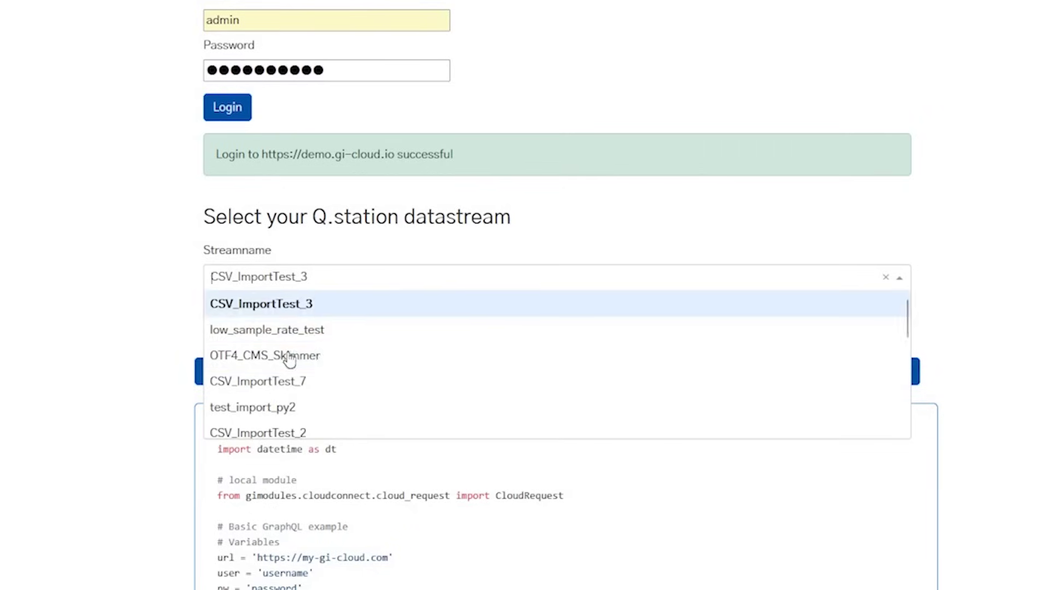
Step: Chart the Tamb variable from the OTF4_CMS_Skimmer stream
{"action": "left_click", "coordinate": [864, 340]}
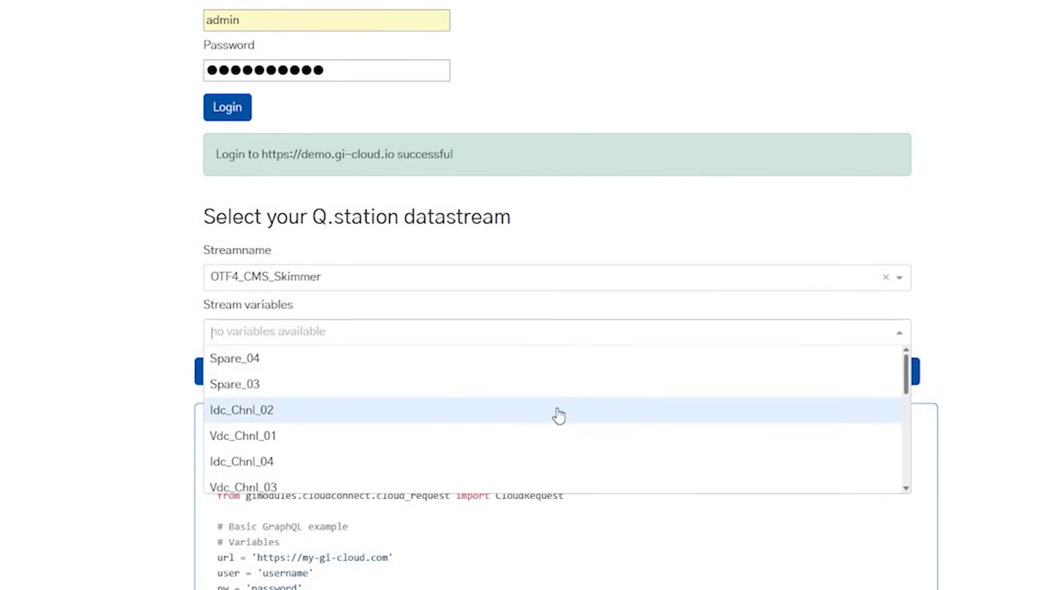
{"action": "scroll", "coordinate": [549, 401], "scroll_direction": "down", "scroll_amount": 3}
{"action": "left_click", "coordinate": [541, 401]}
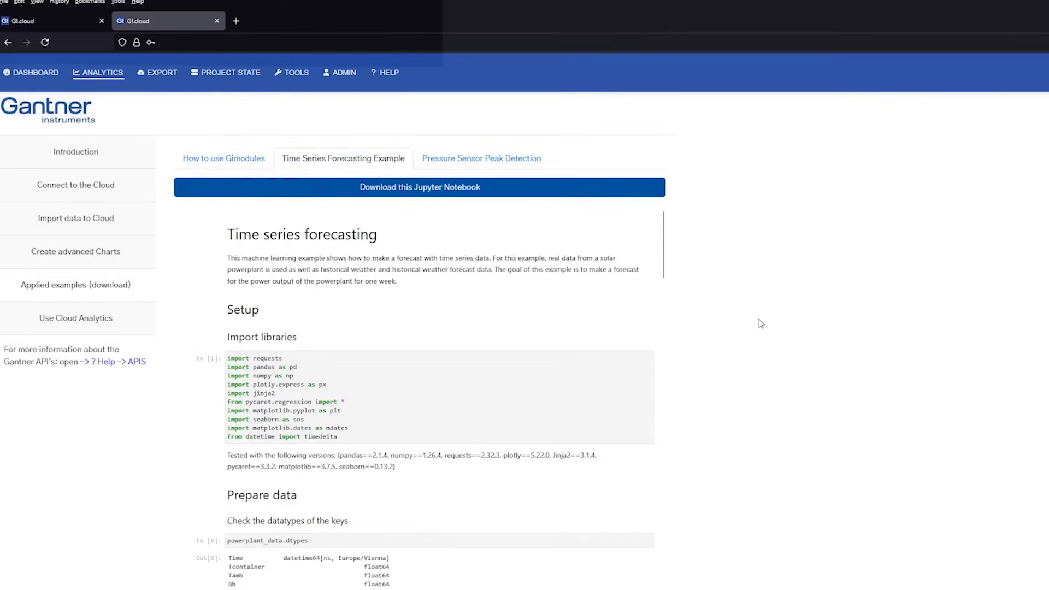
{"action": "scroll", "coordinate": [498, 396], "scroll_direction": "down", "scroll_amount": 3}
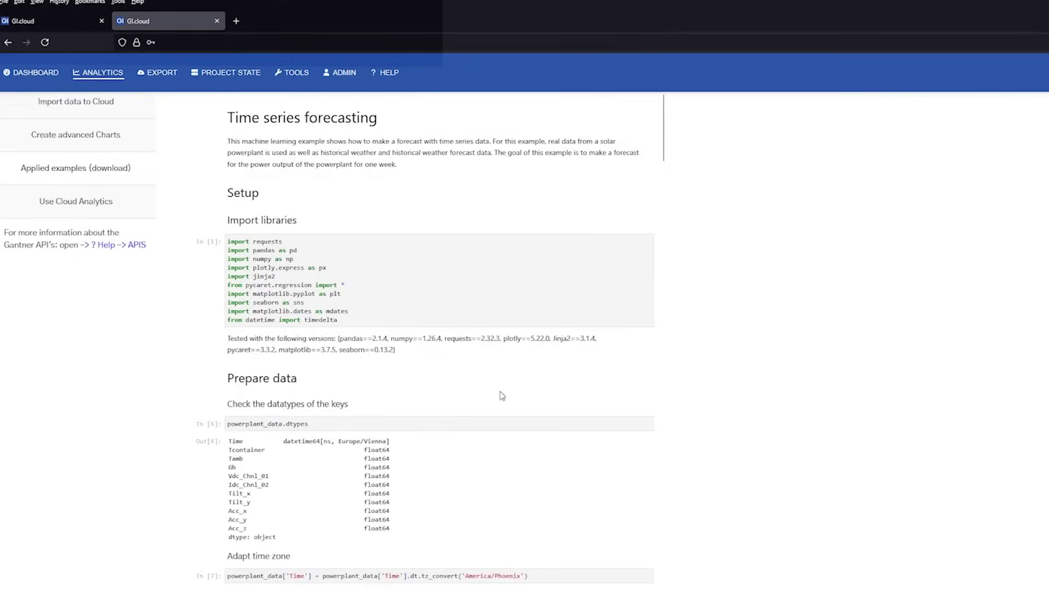
{"action": "scroll", "coordinate": [380, 343], "scroll_direction": "down", "scroll_amount": 5}
{"action": "scroll", "coordinate": [463, 417], "scroll_direction": "down", "scroll_amount": 5}
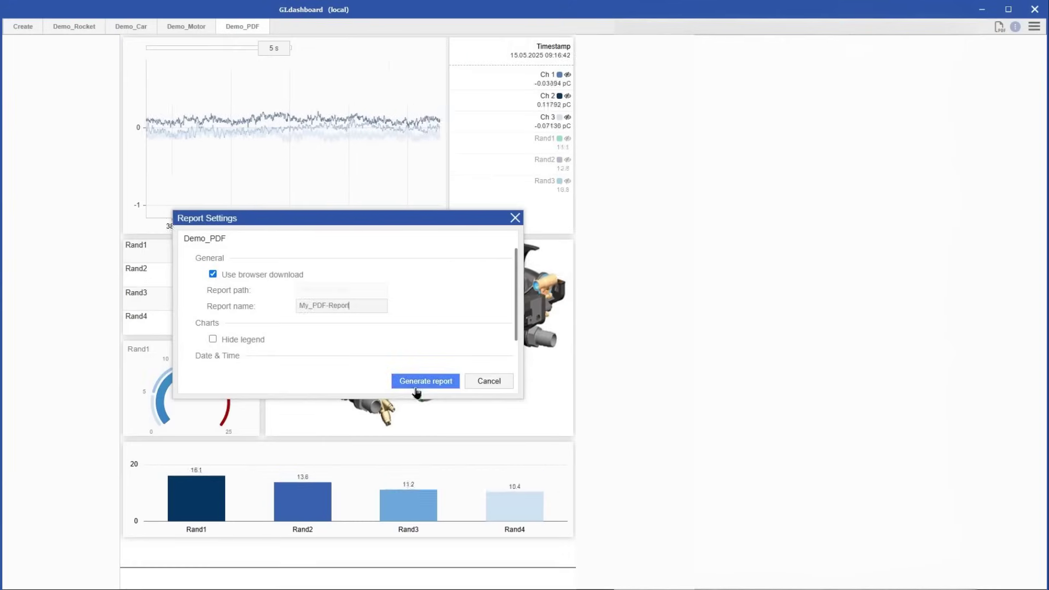
Step: Generate the Demo_PDF report and save the My_PDF-Report file
{"action": "left_click", "coordinate": [416, 382]}
{"action": "left_click", "coordinate": [480, 339]}
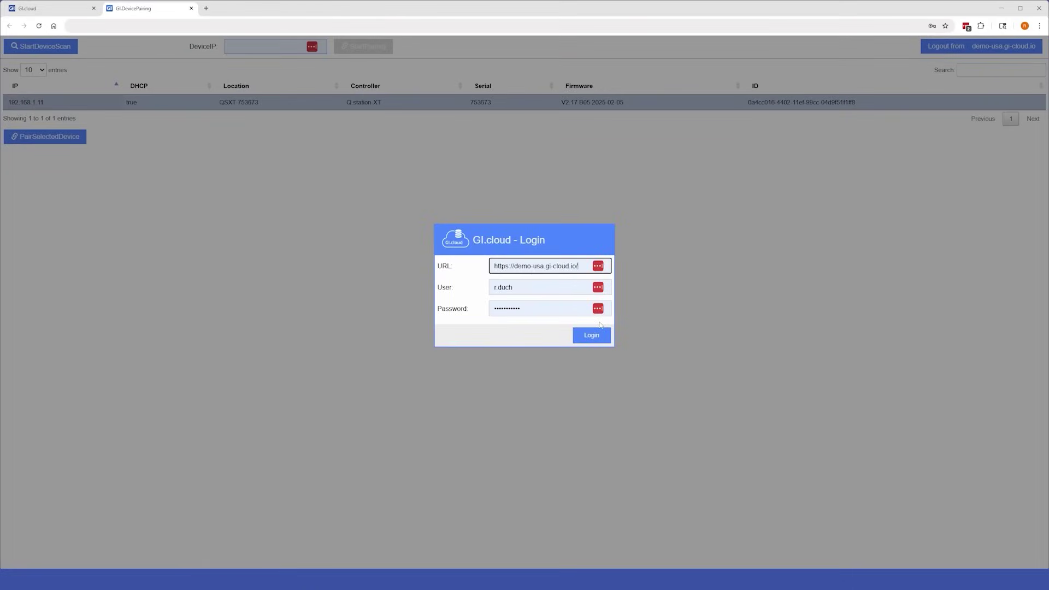
Step: Log in to GI.cloud for pairing and expand the Q.station-XT details
{"action": "left_click", "coordinate": [596, 336]}
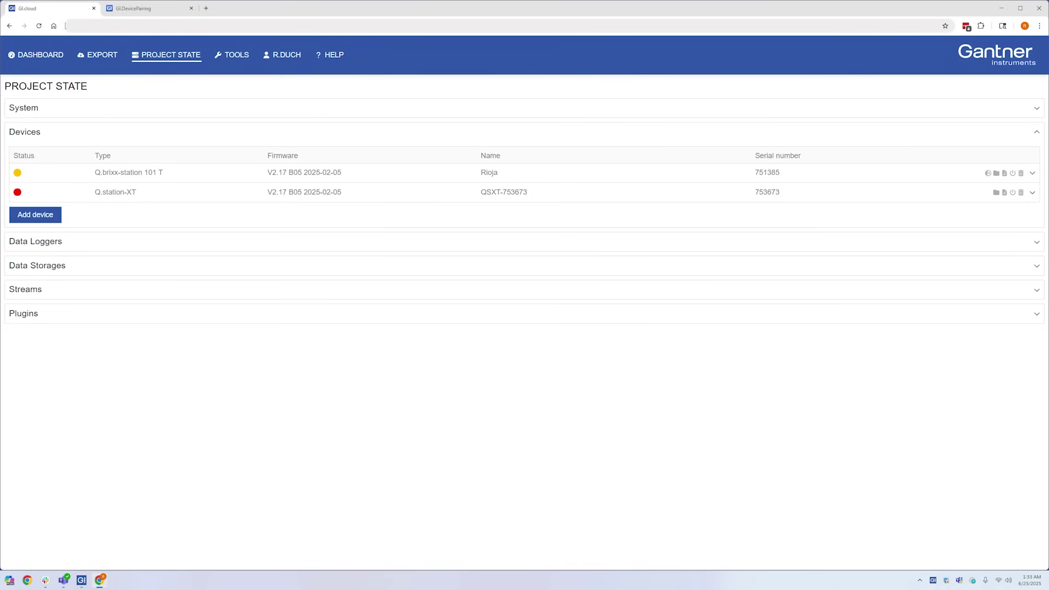
{"action": "left_click", "coordinate": [415, 200]}
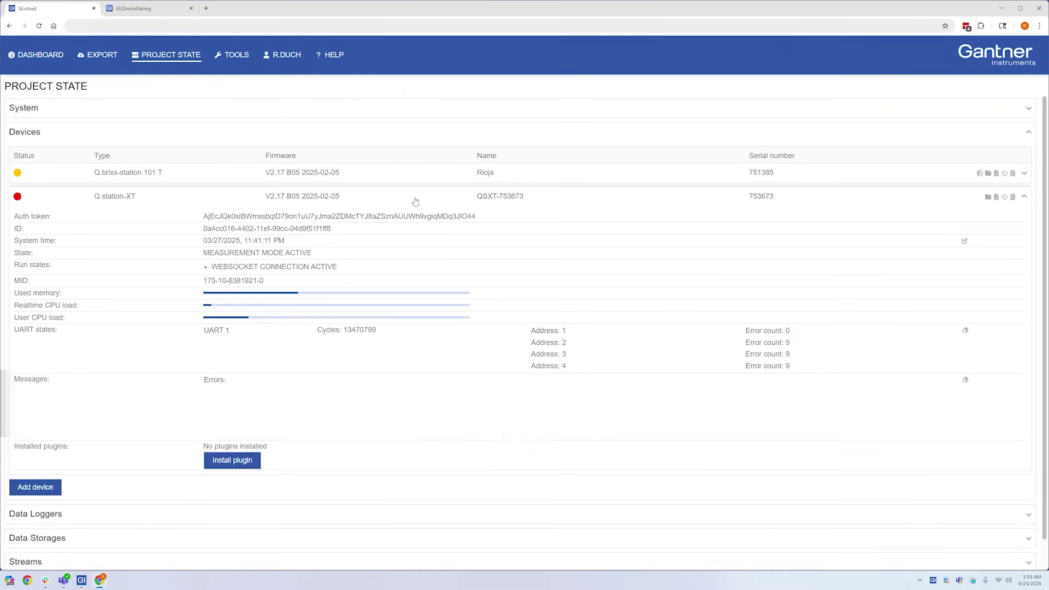